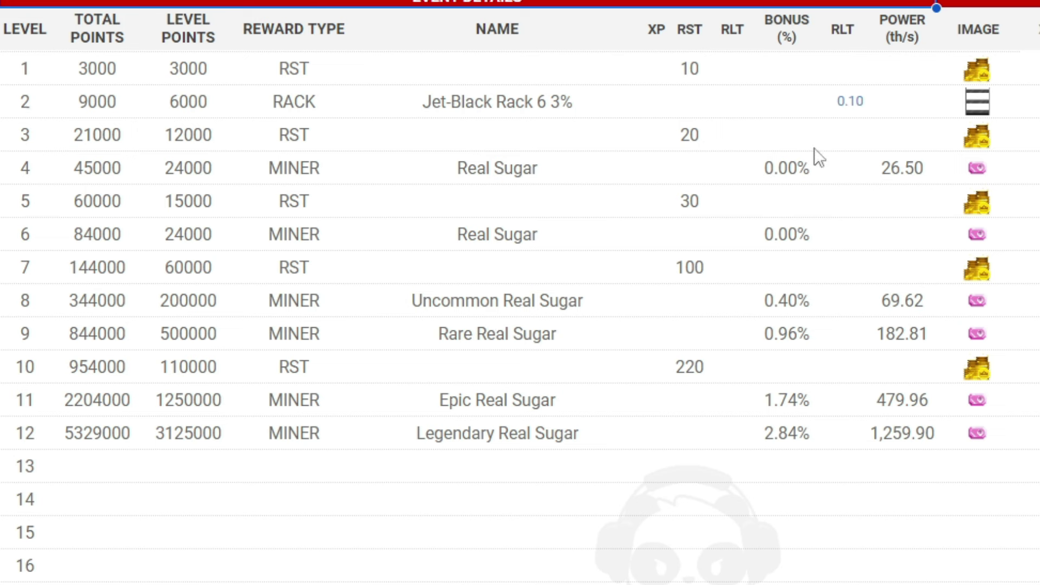
Point out the Real Sugar rewards for levels 4–6, then Uncommon, Rare, Epic and Legendary
left_click(509, 164)
left_click(519, 241)
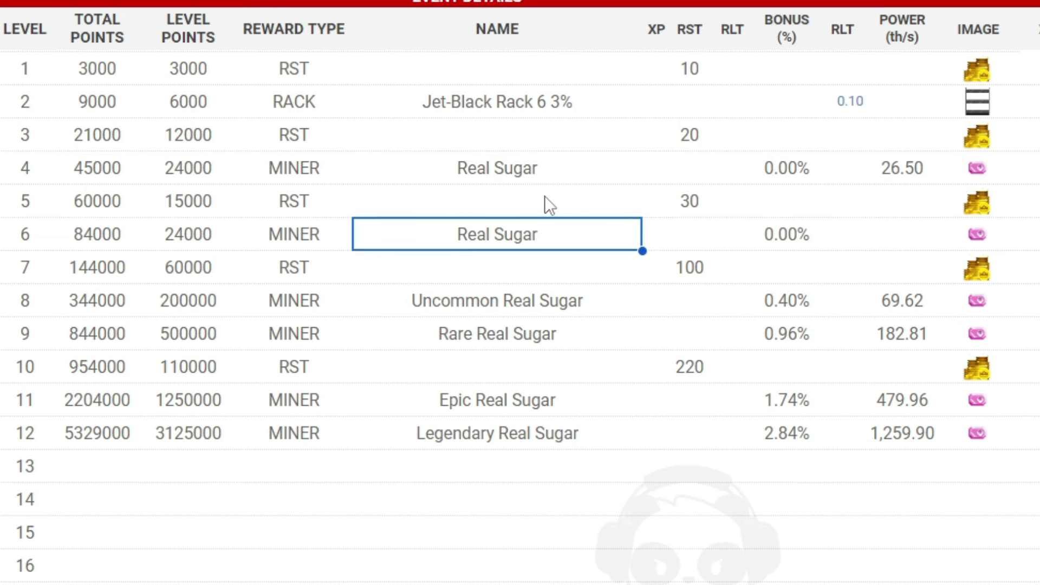
left_click(557, 172)
left_click(564, 237)
left_click(574, 303)
left_click(570, 340)
left_click(564, 405)
left_click(563, 431)
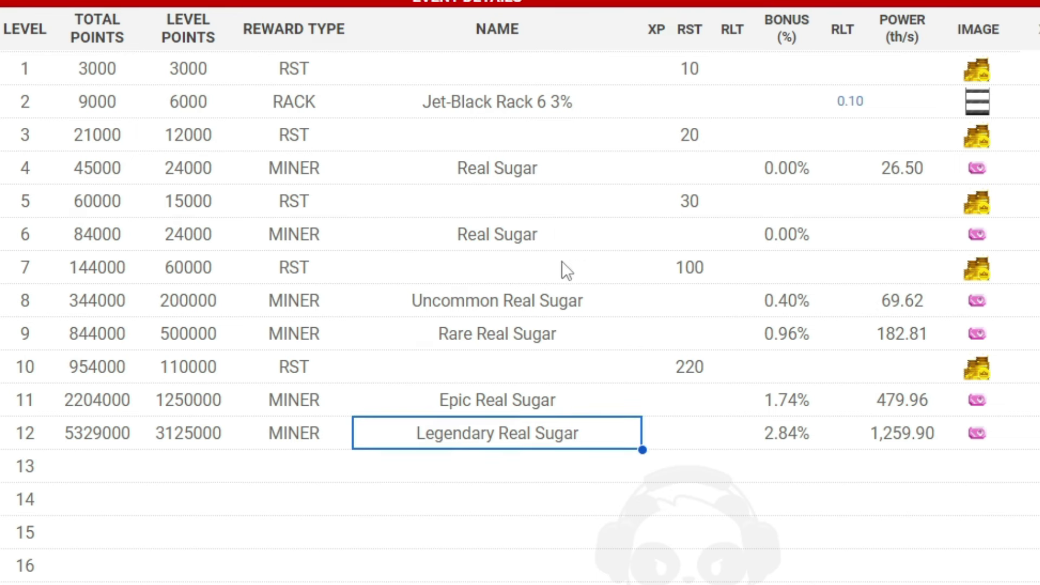
Highlight the level 4–6 reward names and revisit the Uncommon through Legendary Real Sugar rewards
left_click_drag(554, 171, 558, 243)
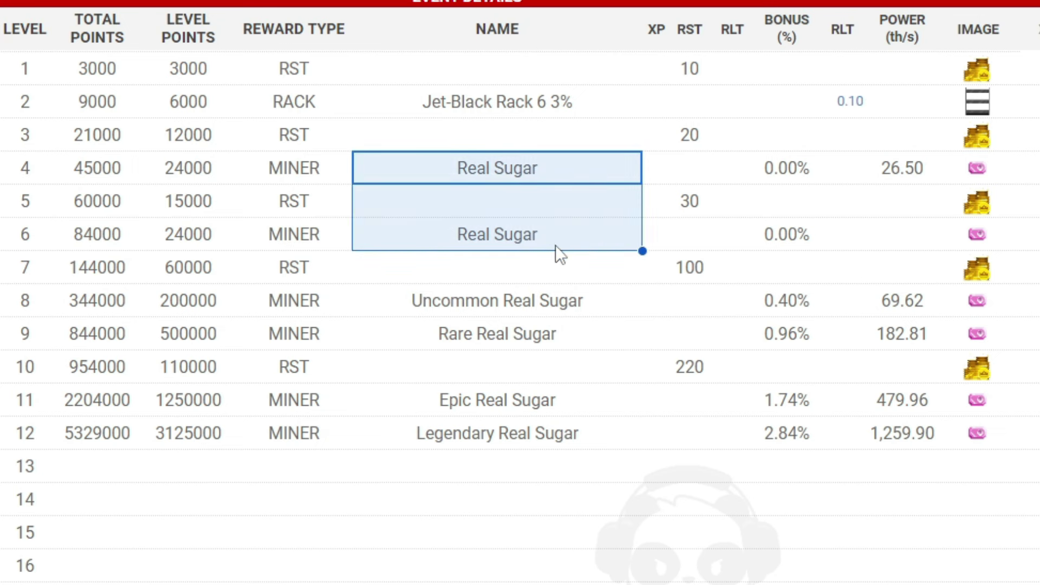
left_click(554, 244)
double_click(545, 300)
left_click(539, 333)
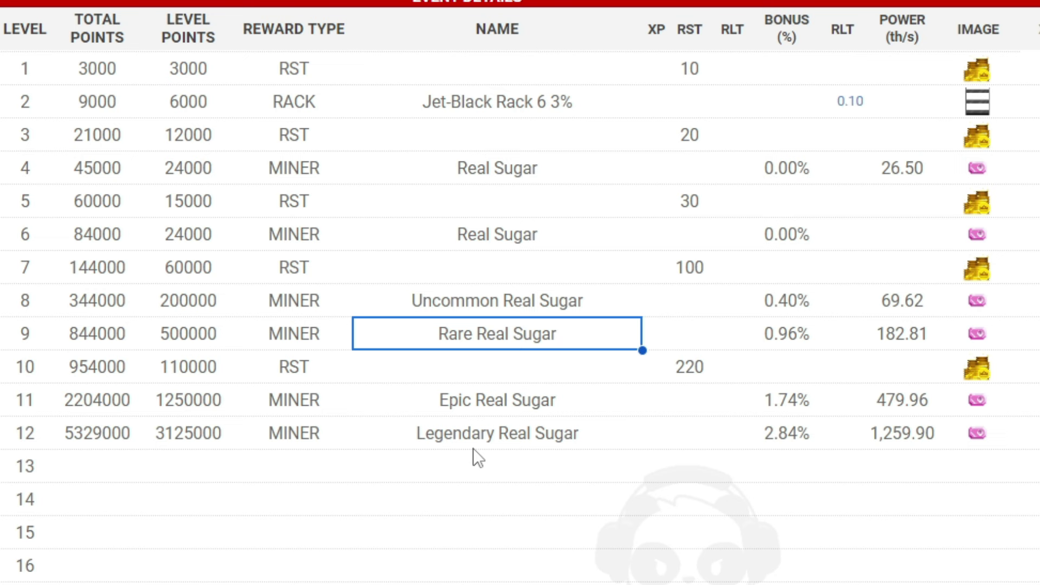
left_click(490, 433)
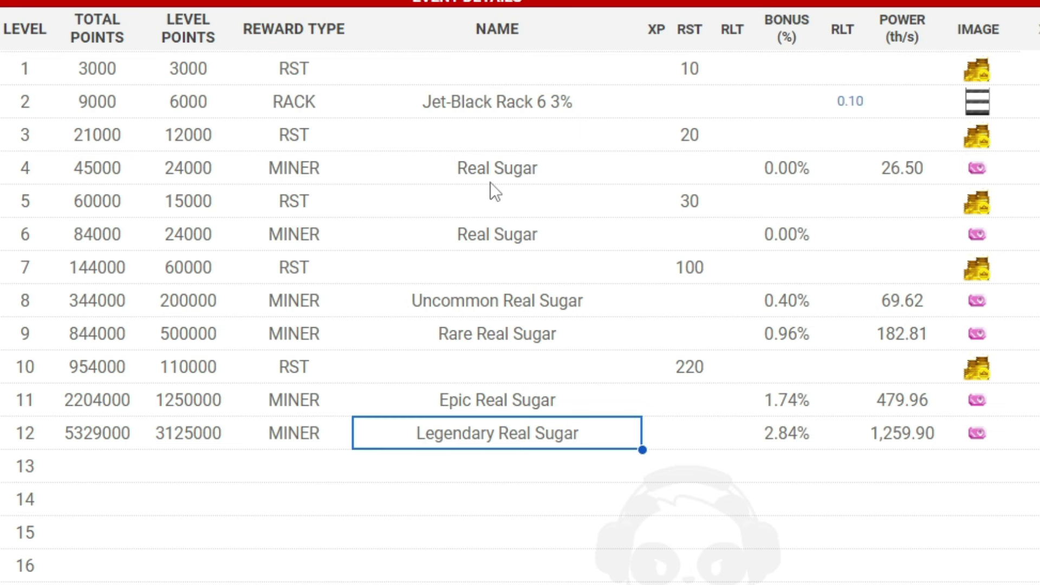
left_click_drag(501, 170, 505, 249)
left_click(504, 239)
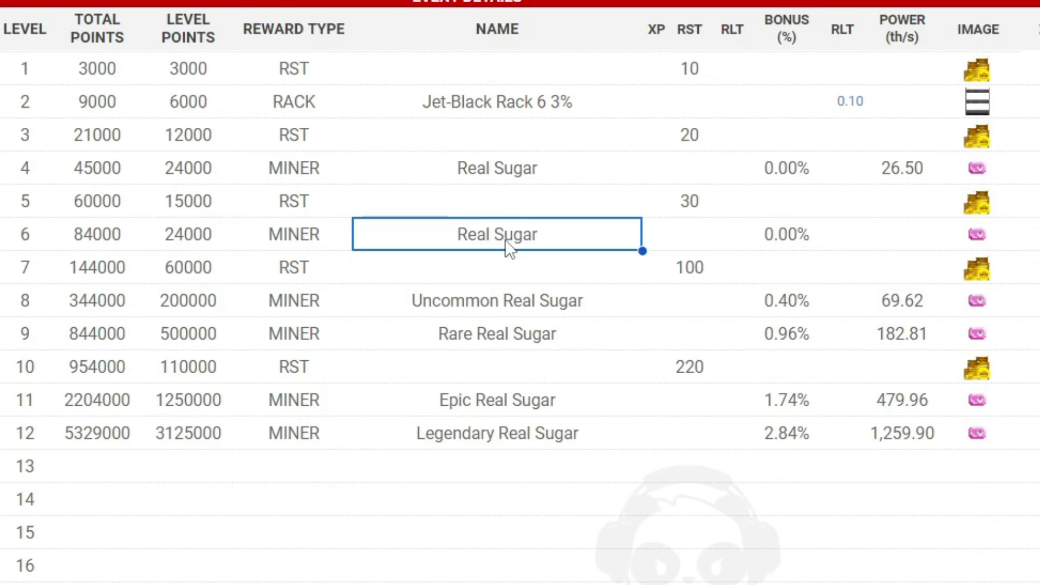
left_click(531, 303)
left_click(516, 340)
left_click(561, 403)
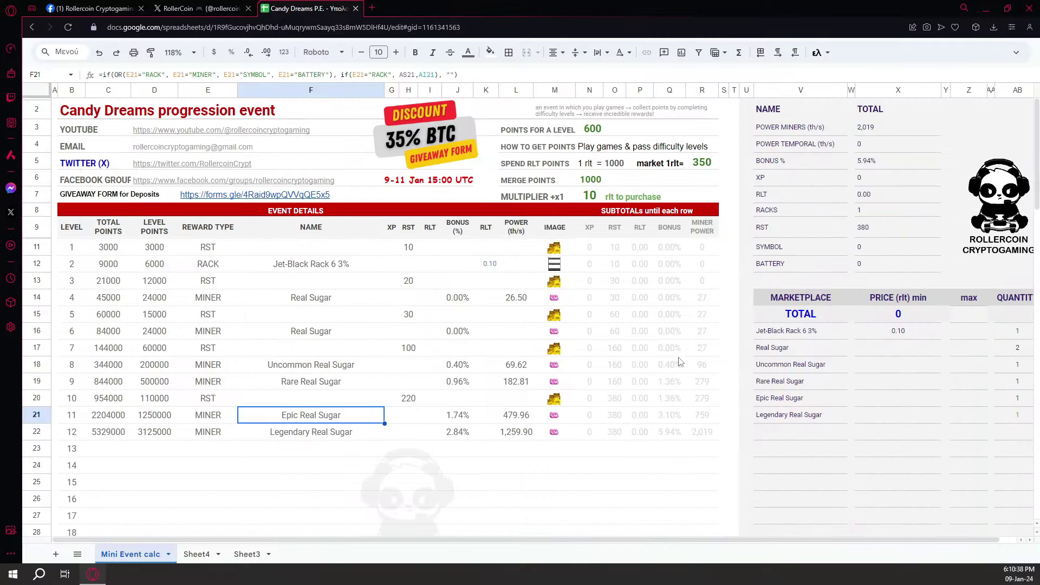
Scroll to the multiplier price table and highlight the x10 / 90 row and its 1523 value
scroll(681, 362, "down", 8)
scroll(687, 352, "down", 9)
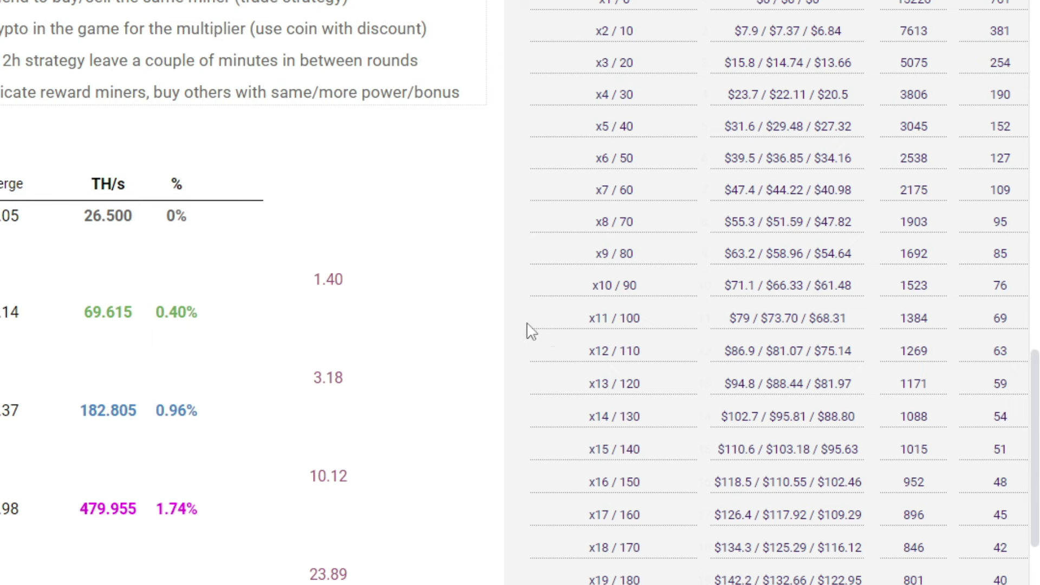
left_click(621, 292)
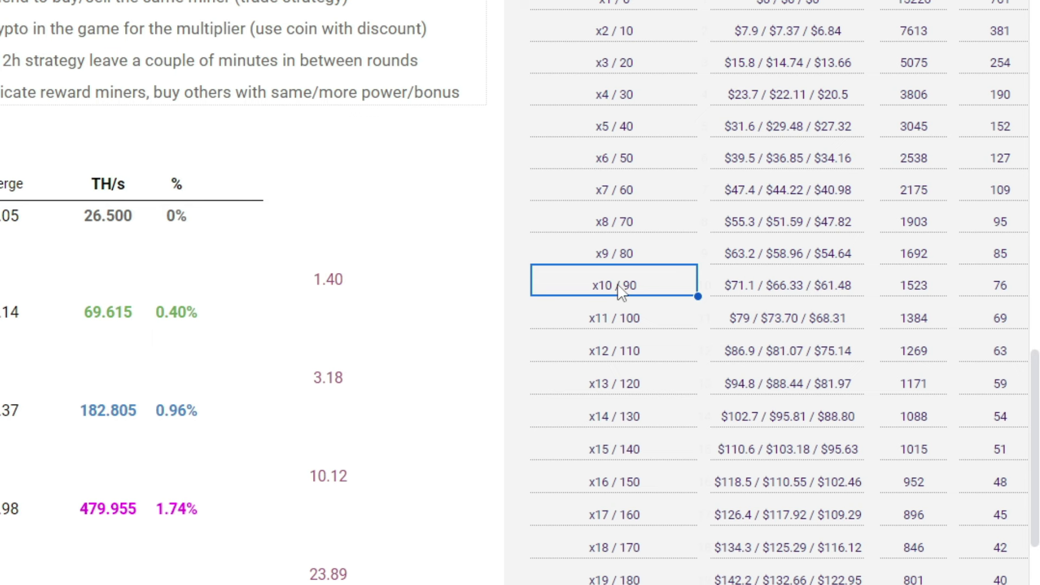
left_click(909, 293)
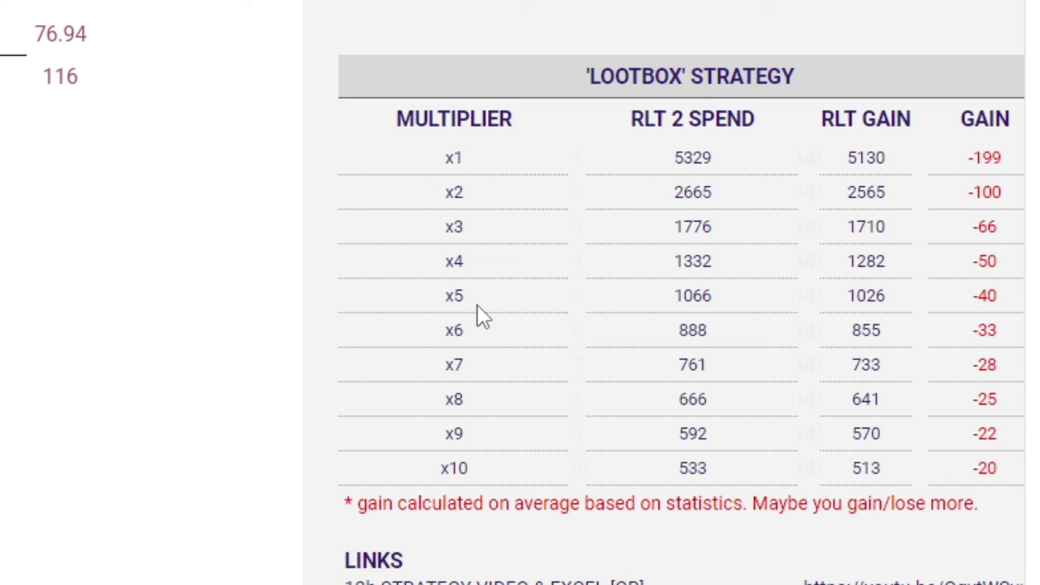
Highlight the x10 lootbox multiplier row and its -20 gain
left_click(437, 468)
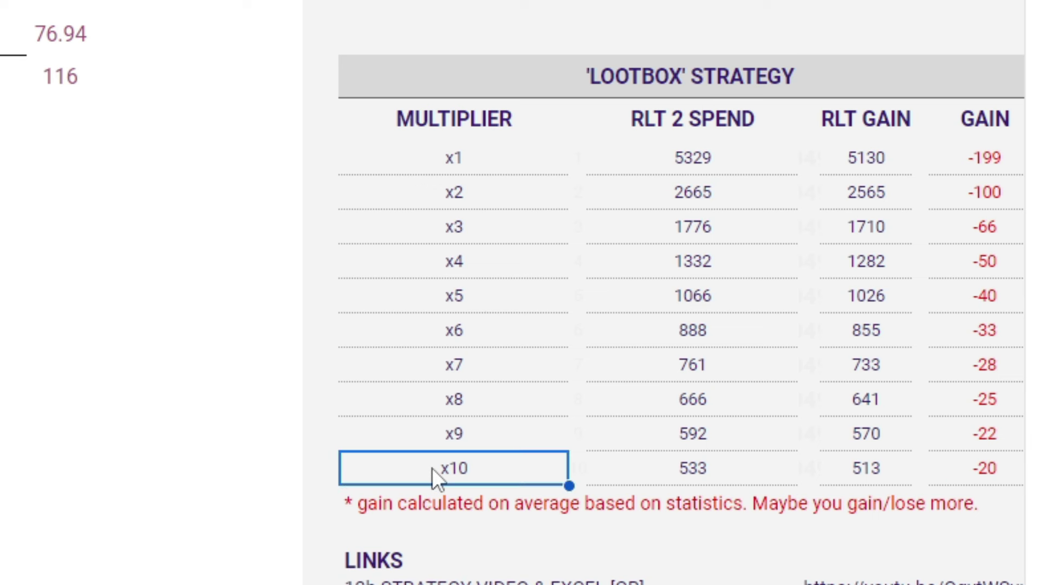
left_click(982, 470)
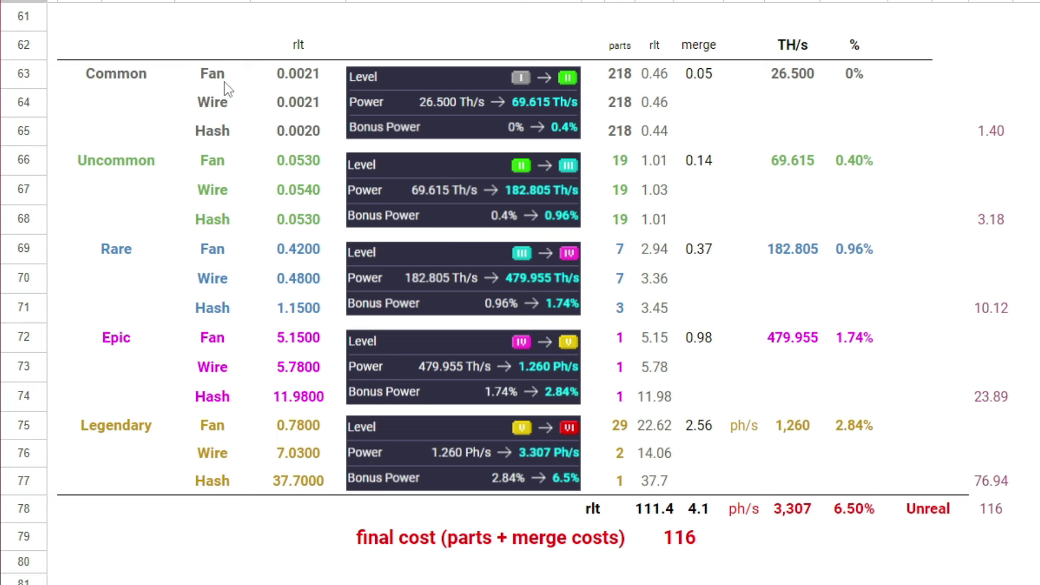
left_click_drag(297, 76, 307, 477)
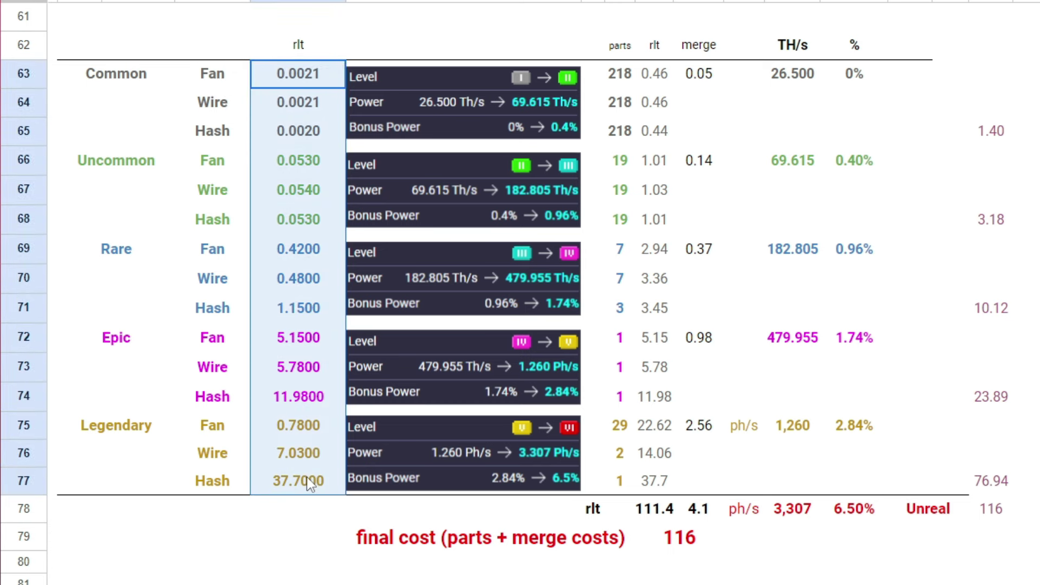
left_click(284, 74)
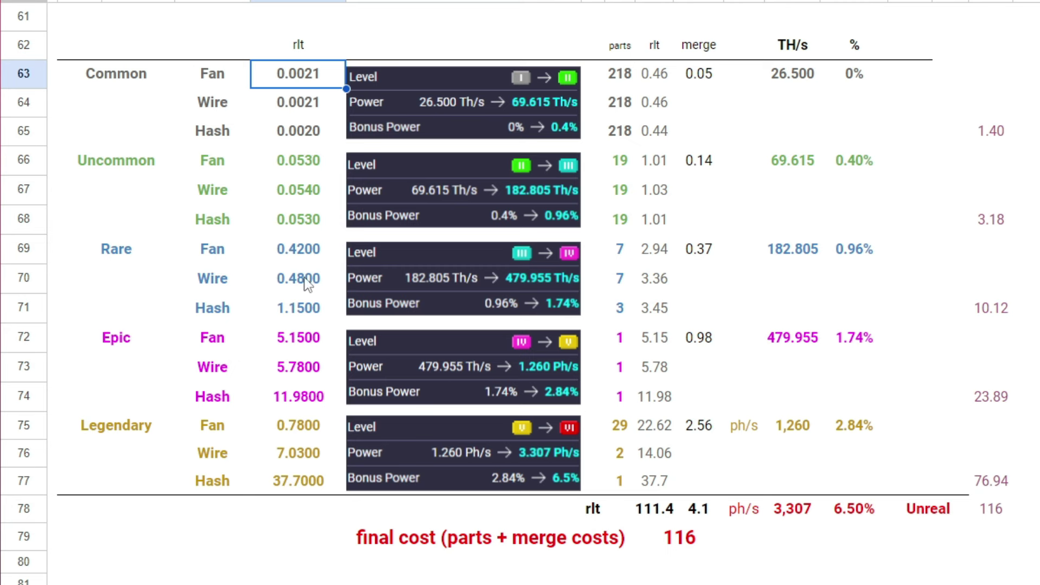
left_click_drag(619, 75, 613, 489)
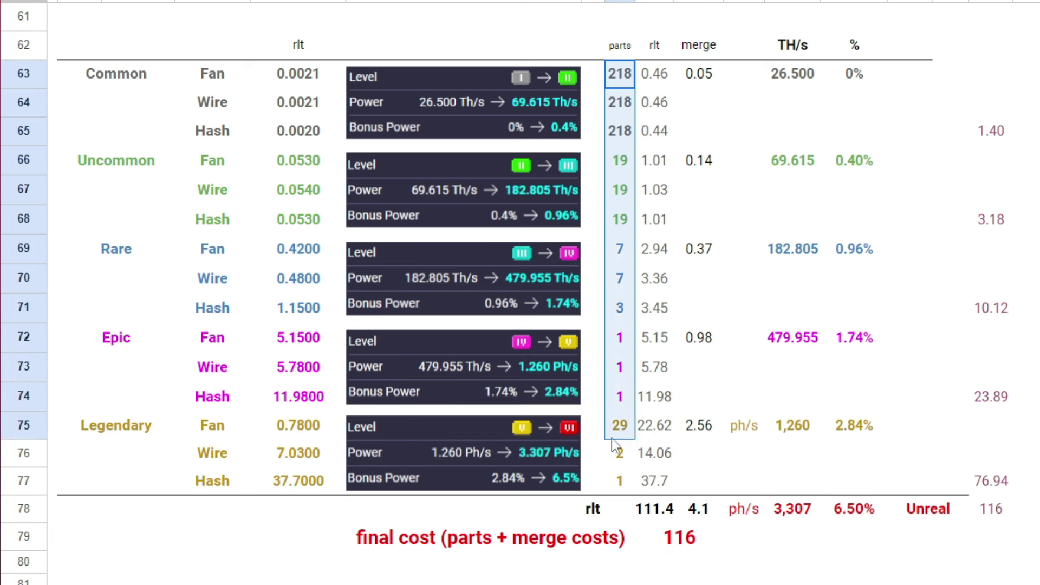
left_click(663, 75)
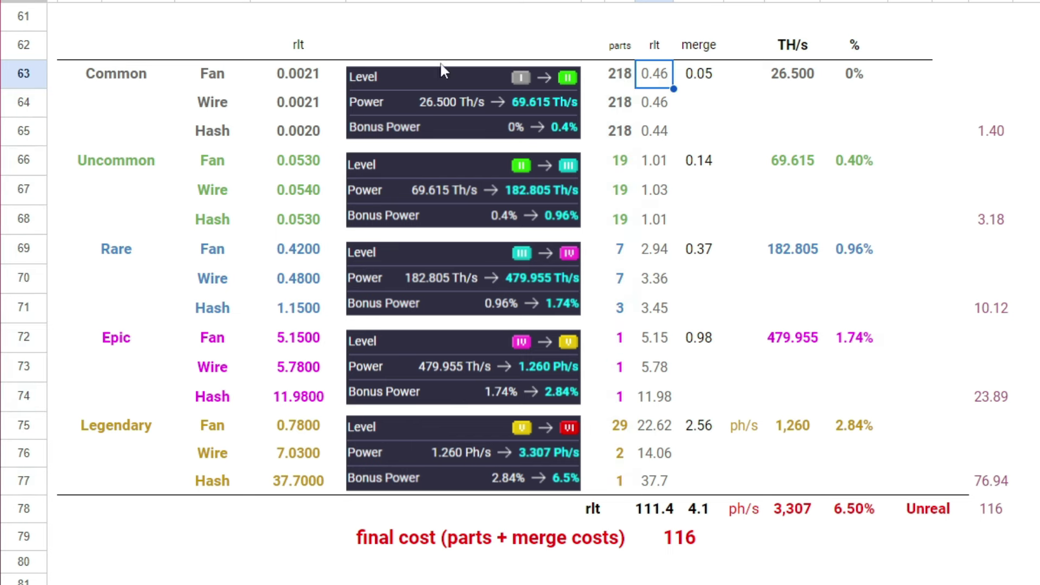
left_click_drag(705, 74, 703, 157)
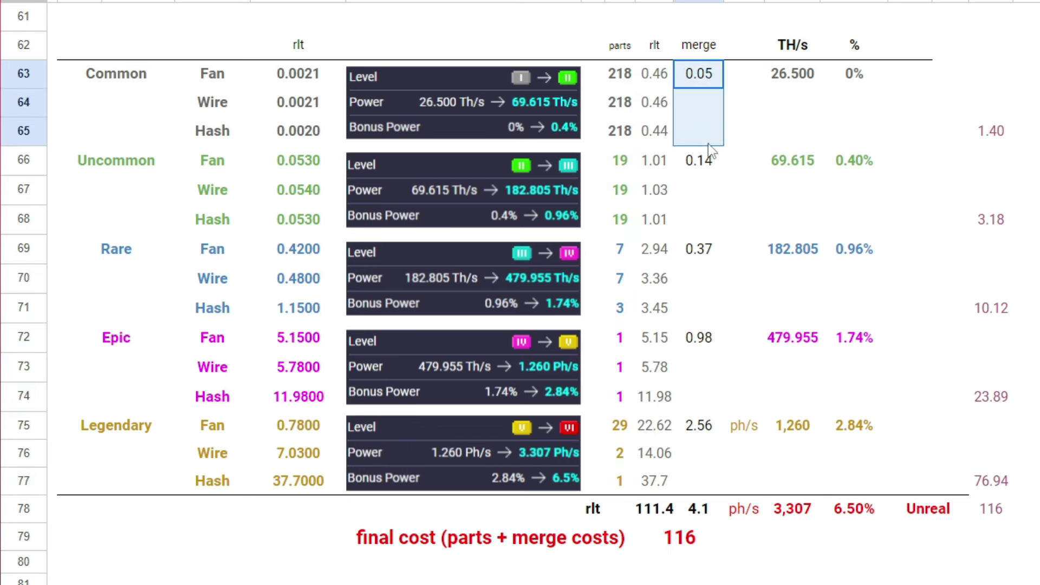
left_click(787, 81)
left_click(788, 165)
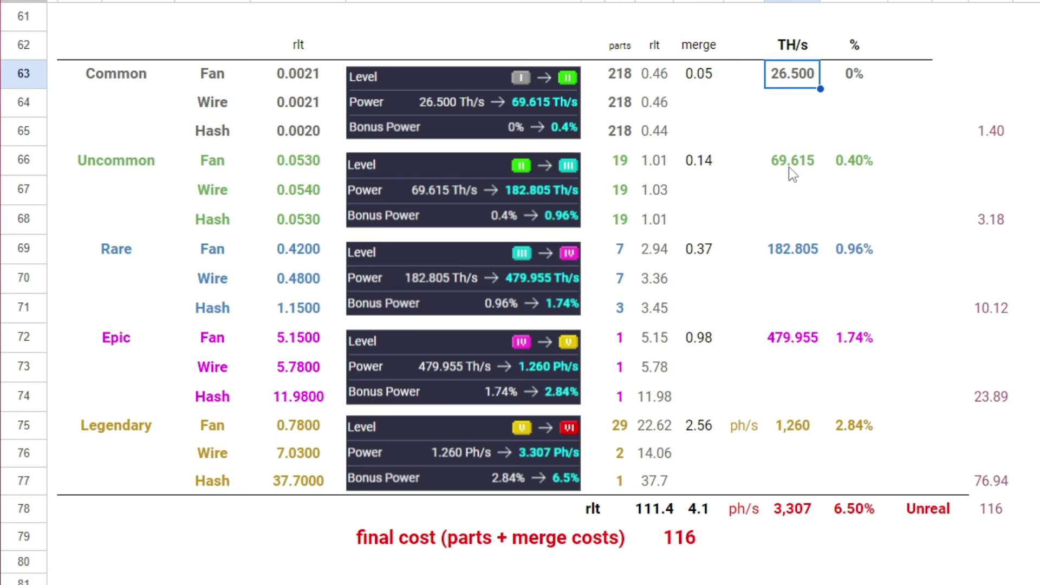
left_click(786, 251)
left_click(796, 338)
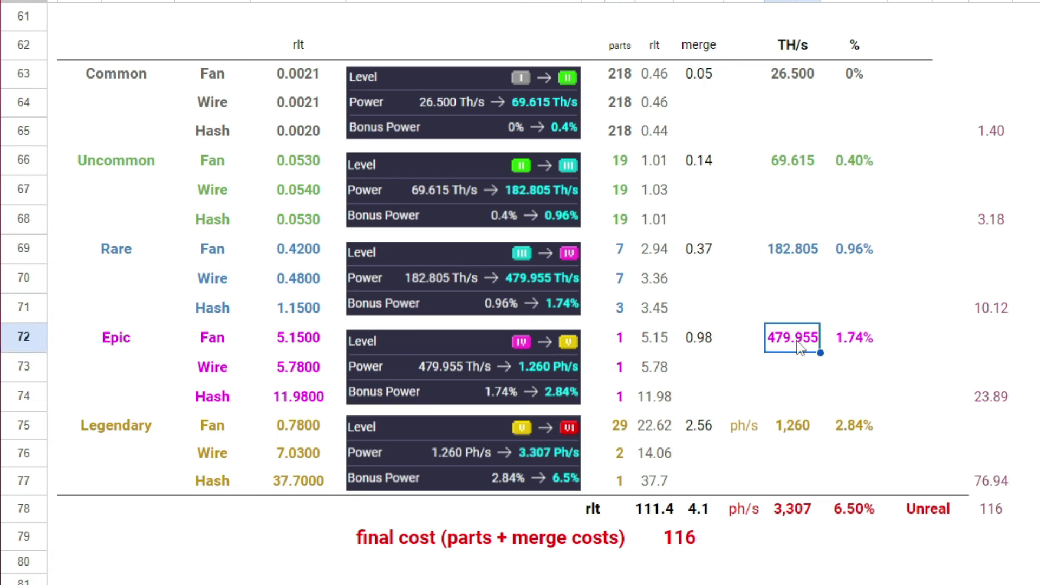
left_click(799, 430)
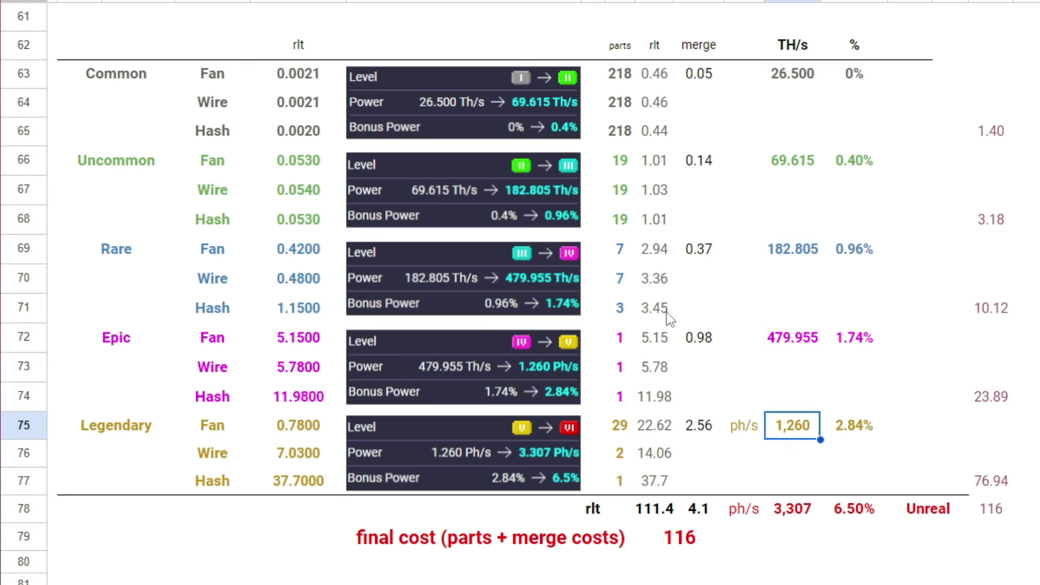
left_click(652, 514)
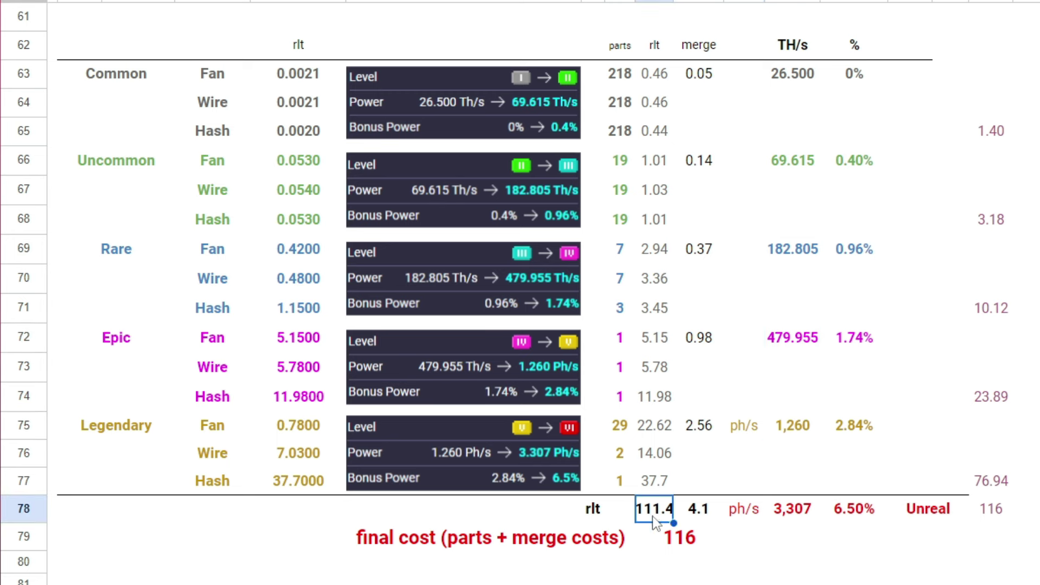
left_click(693, 514)
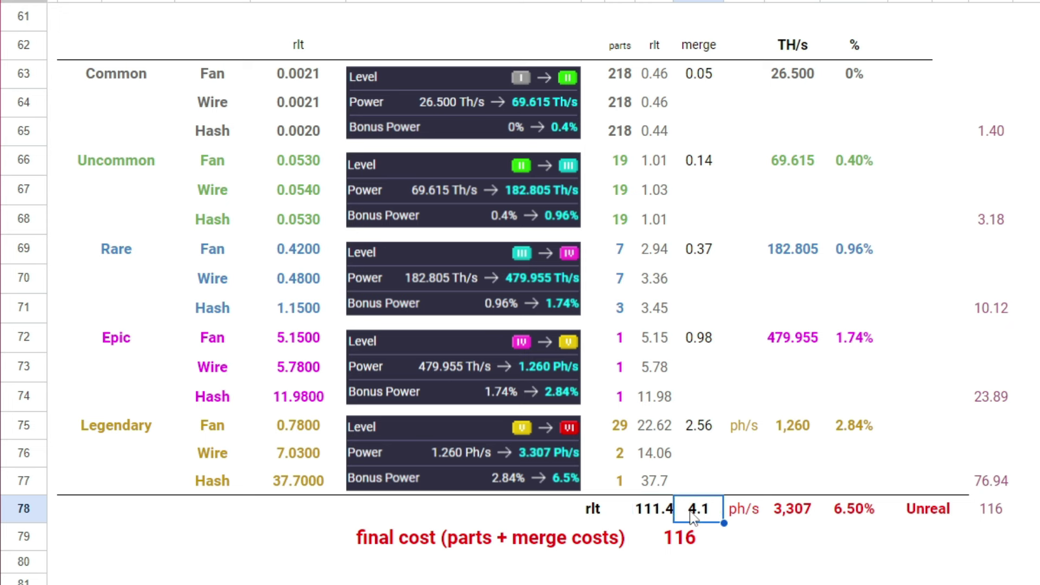
left_click(689, 542)
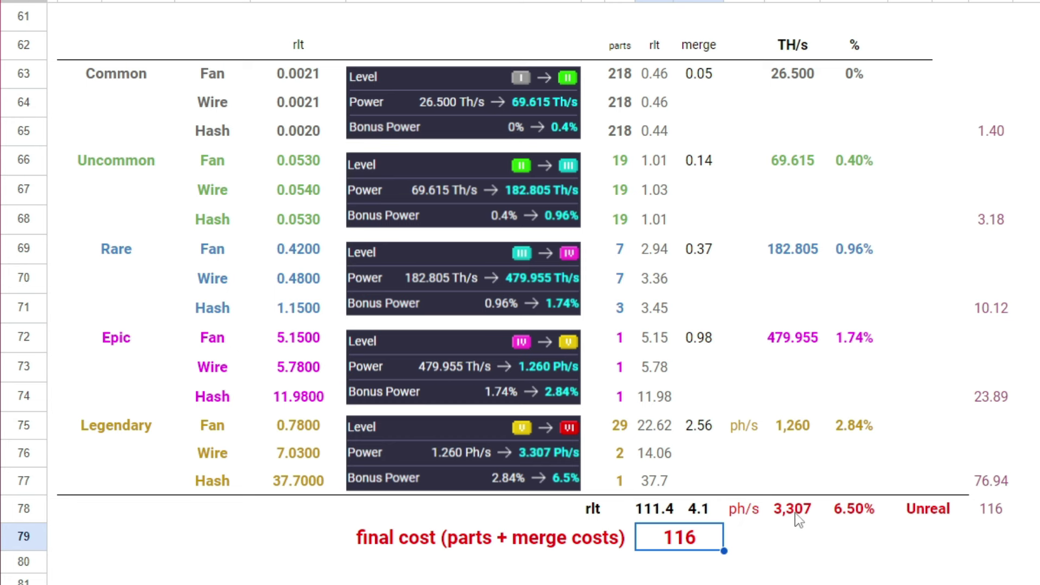
Highlight the final 3,307 power, 6.50% and Unreal results in row 78
left_click_drag(793, 513, 924, 514)
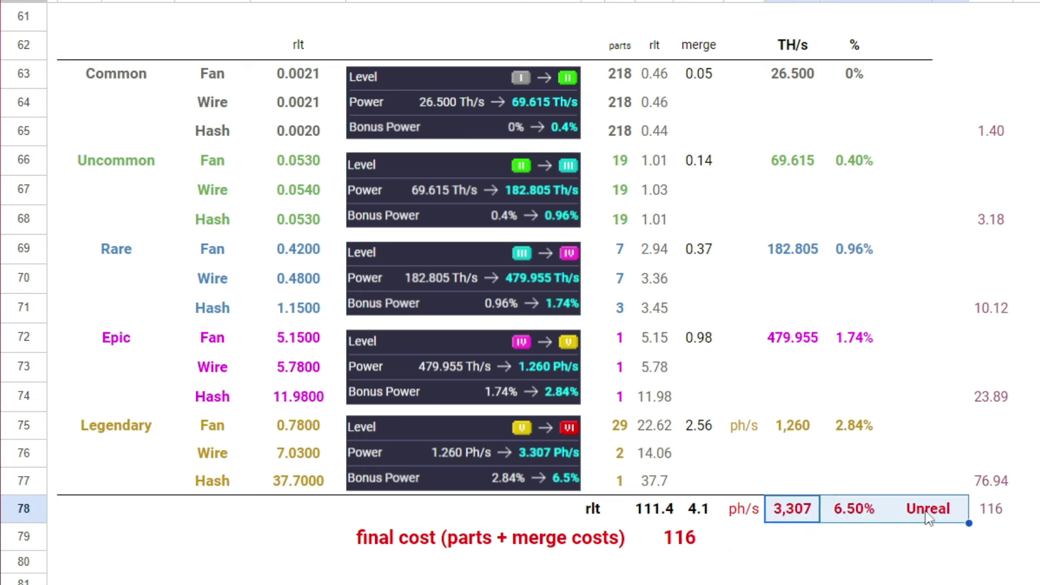
left_click(792, 519)
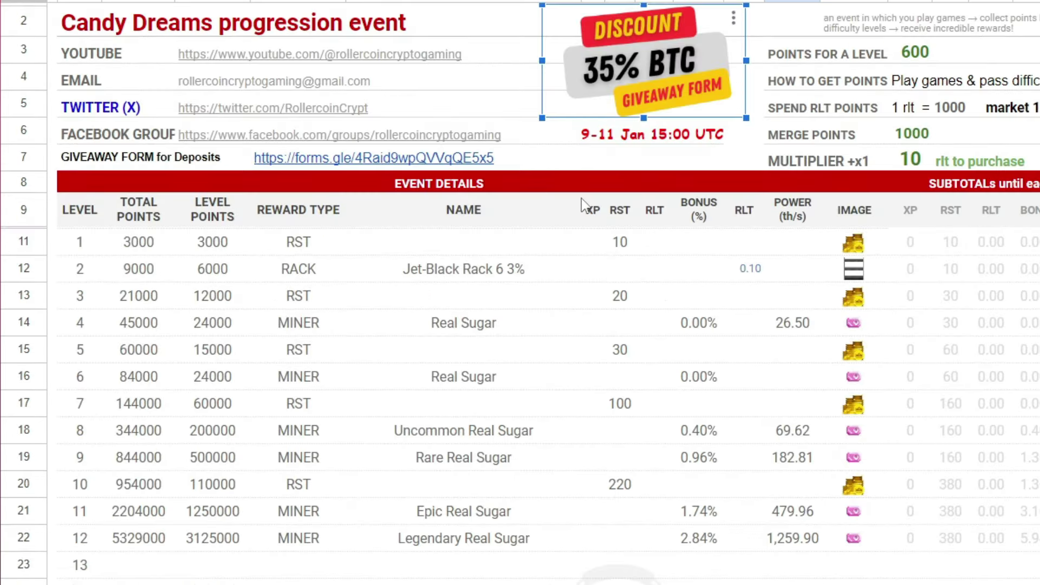
Scroll to the multiplier table and highlight x10 / 90 priced $71.1 / $66.33 / $61.48
left_click(483, 181)
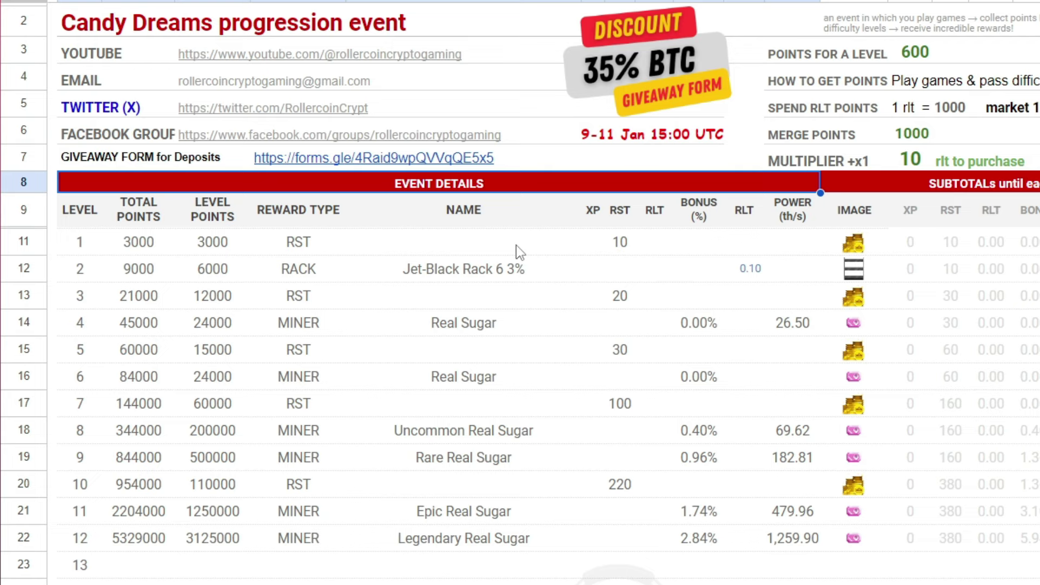
scroll(519, 252, "down", 5)
scroll(682, 371, "down", 5)
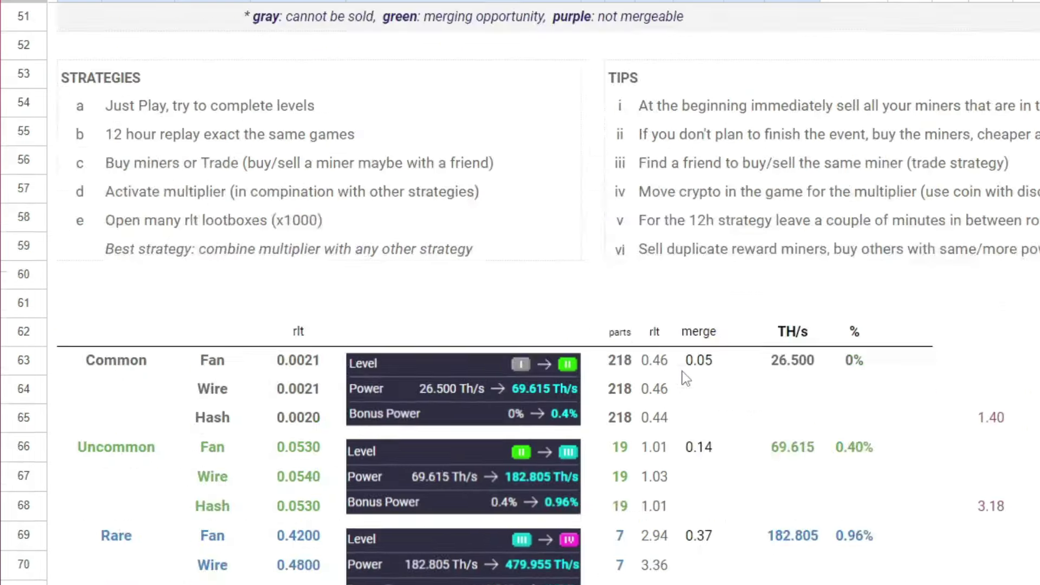
left_click(556, 333)
left_click(742, 334)
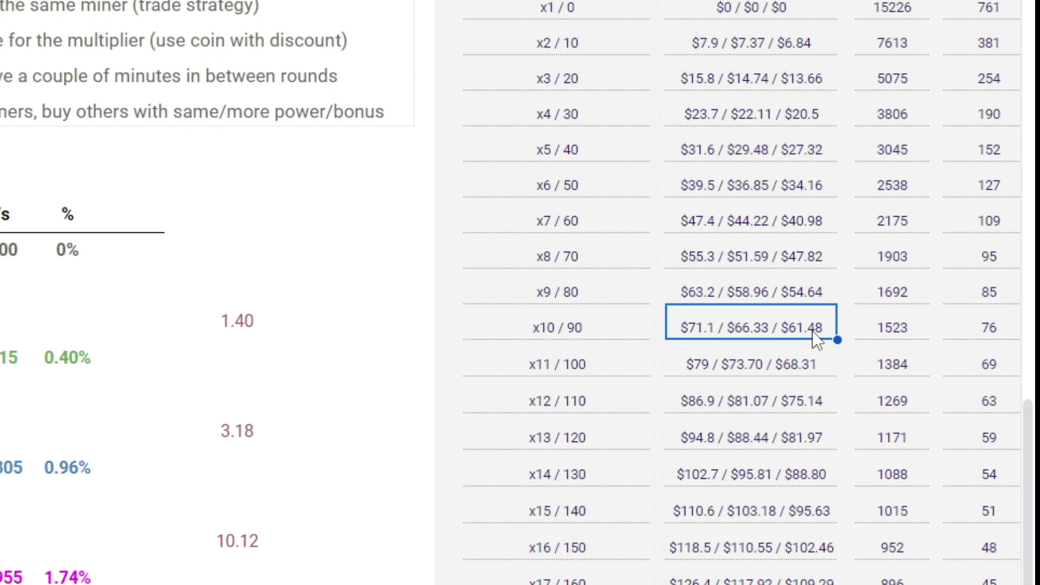
left_click(579, 330)
scroll(170, 443, "down", 3)
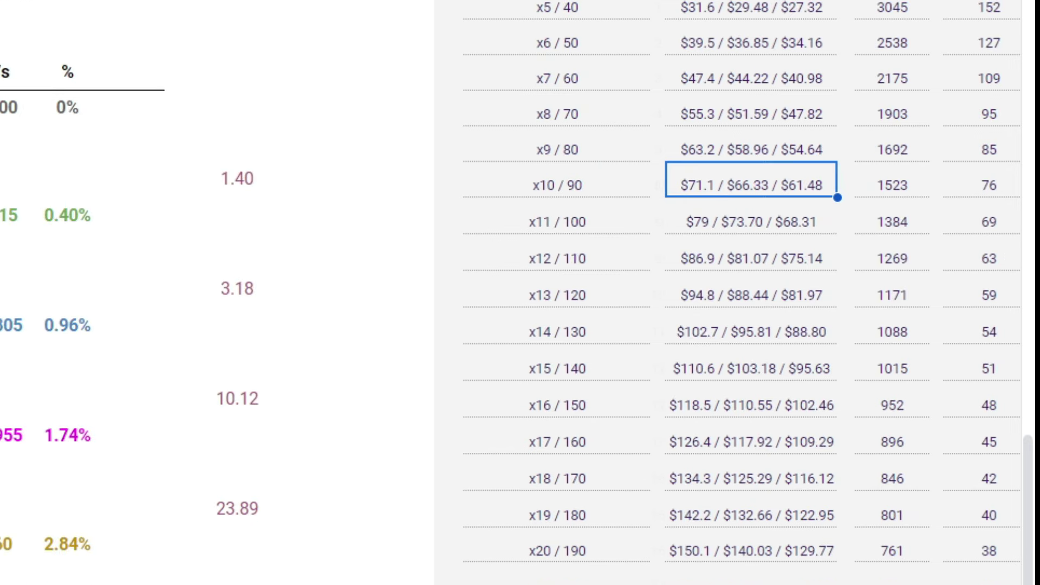